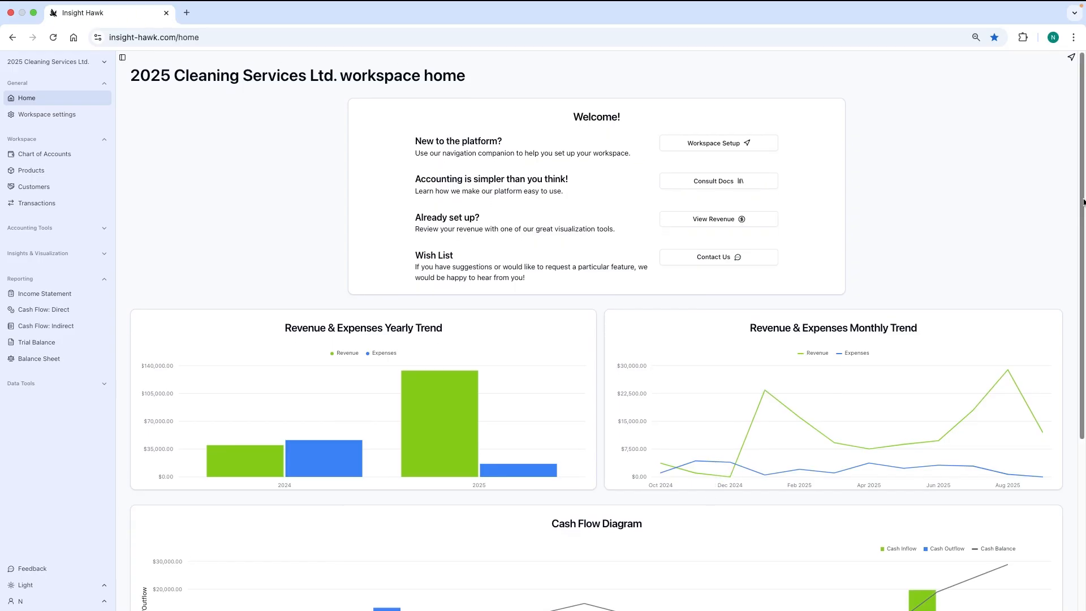
Step: Go to the workspace's transactions and open the form for a new transaction
{"action": "scroll", "coordinate": [1058, 259], "scroll_direction": "down", "scroll_amount": 3}
{"action": "scroll", "coordinate": [1058, 260], "scroll_direction": "down", "scroll_amount": 3}
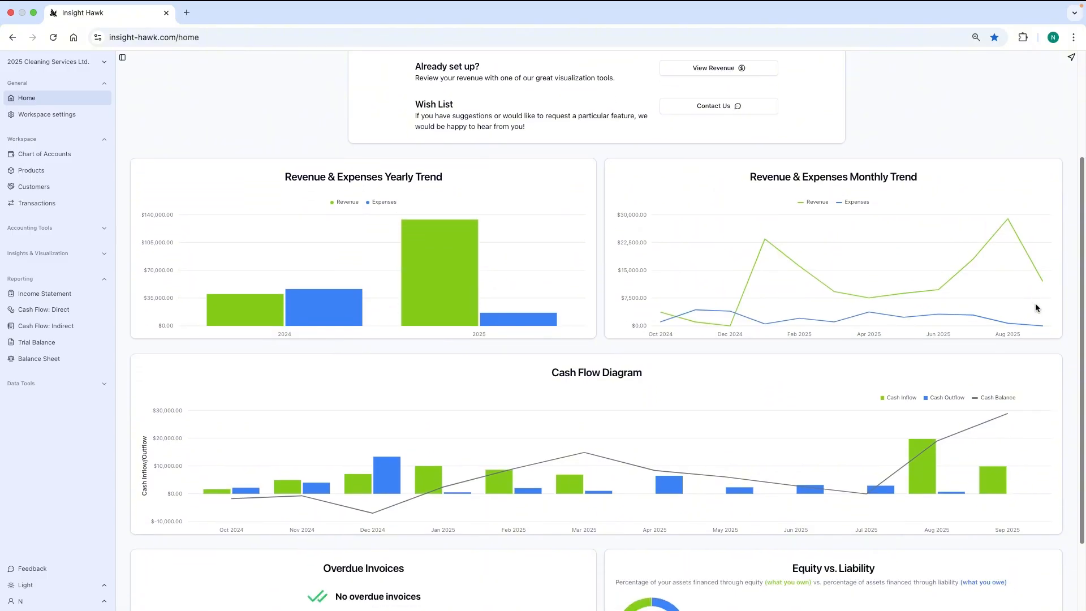
{"action": "scroll", "coordinate": [1038, 306], "scroll_direction": "up", "scroll_amount": 6}
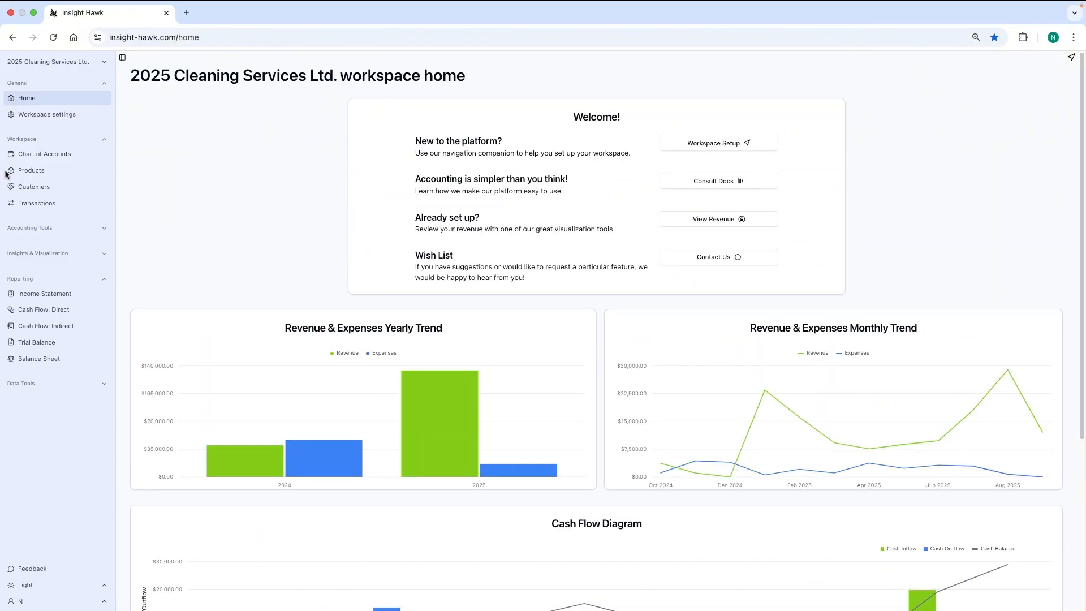
{"action": "left_click", "coordinate": [52, 204]}
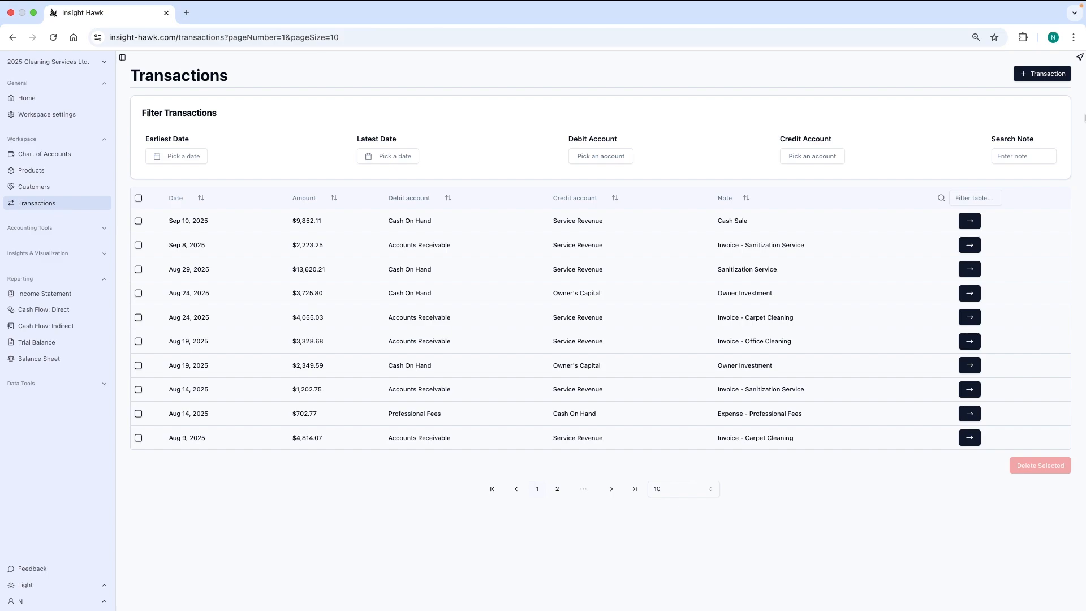
{"action": "left_click", "coordinate": [1031, 77]}
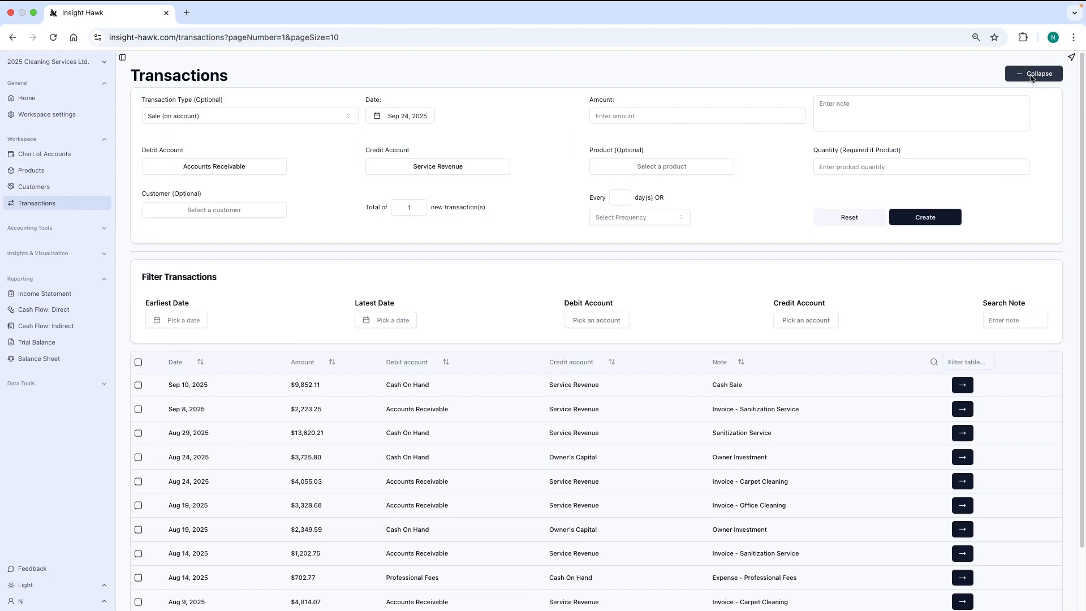
Step: Try the Sale (on account) and Operating Expense Paid Cash types for the new transaction
{"action": "left_click", "coordinate": [350, 117]}
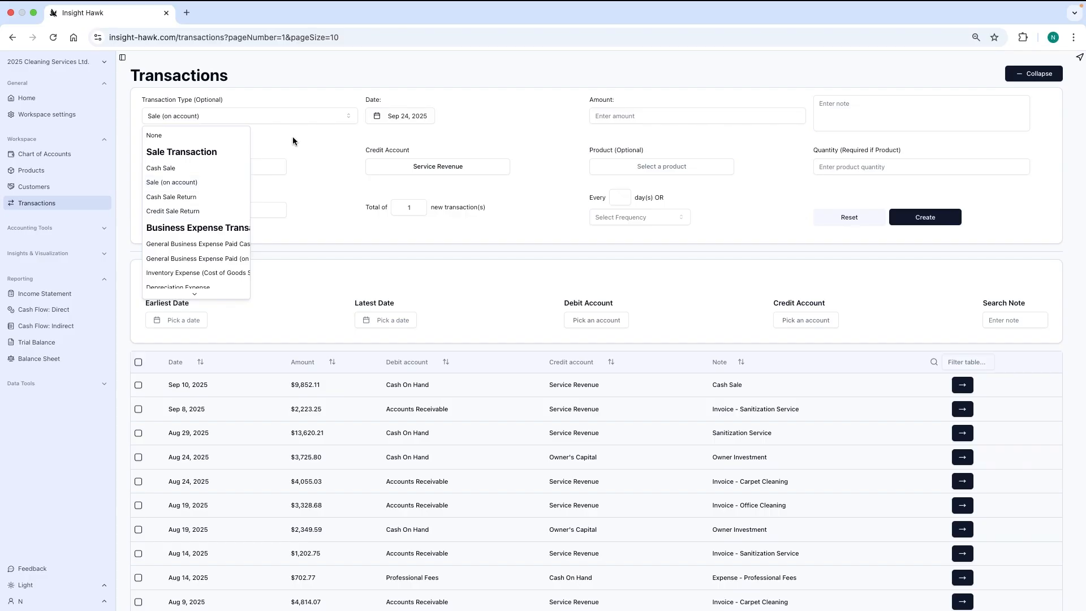
{"action": "left_click", "coordinate": [164, 181]}
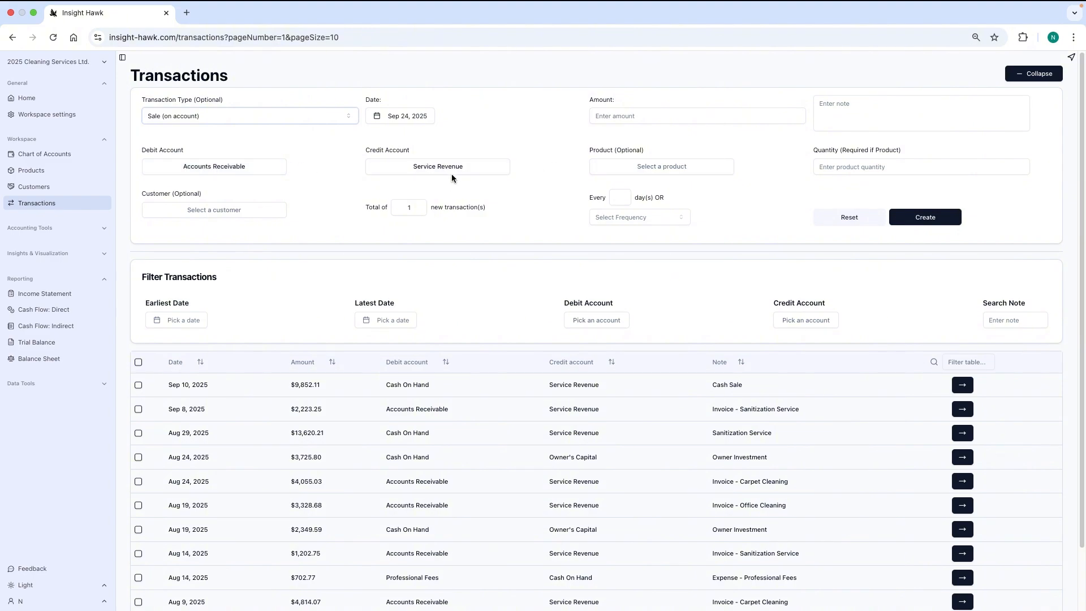
{"action": "left_click", "coordinate": [337, 116]}
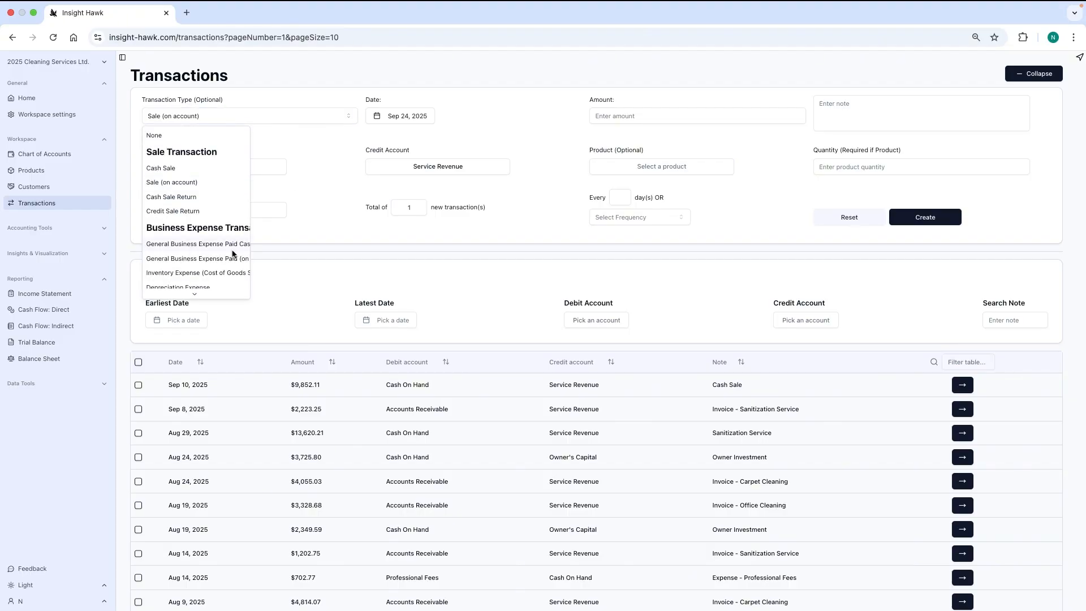
{"action": "scroll", "coordinate": [195, 291], "scroll_direction": "down", "scroll_amount": 3}
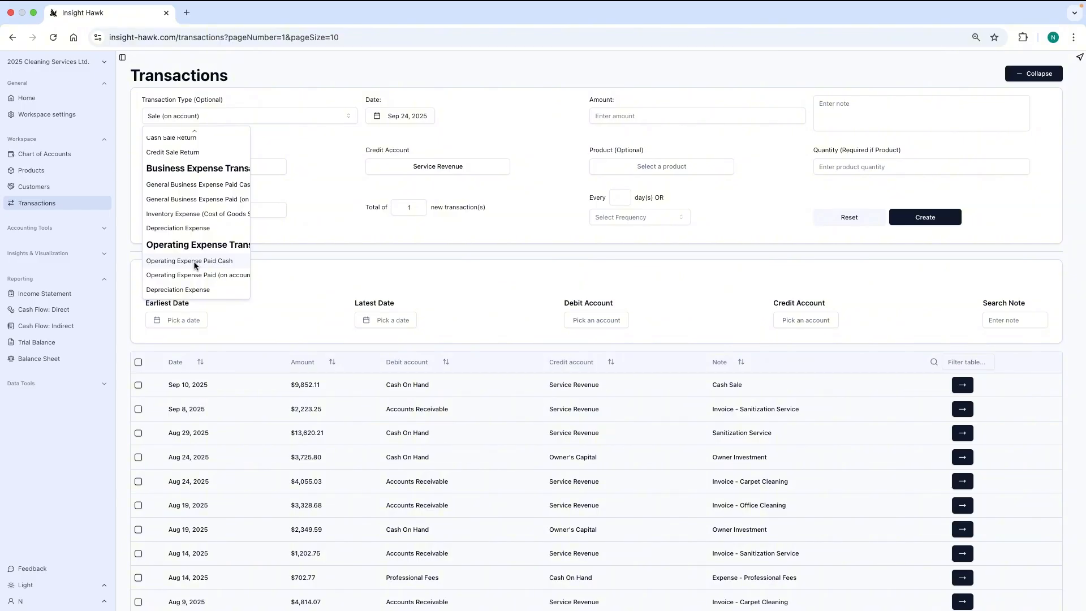
{"action": "left_click", "coordinate": [196, 261]}
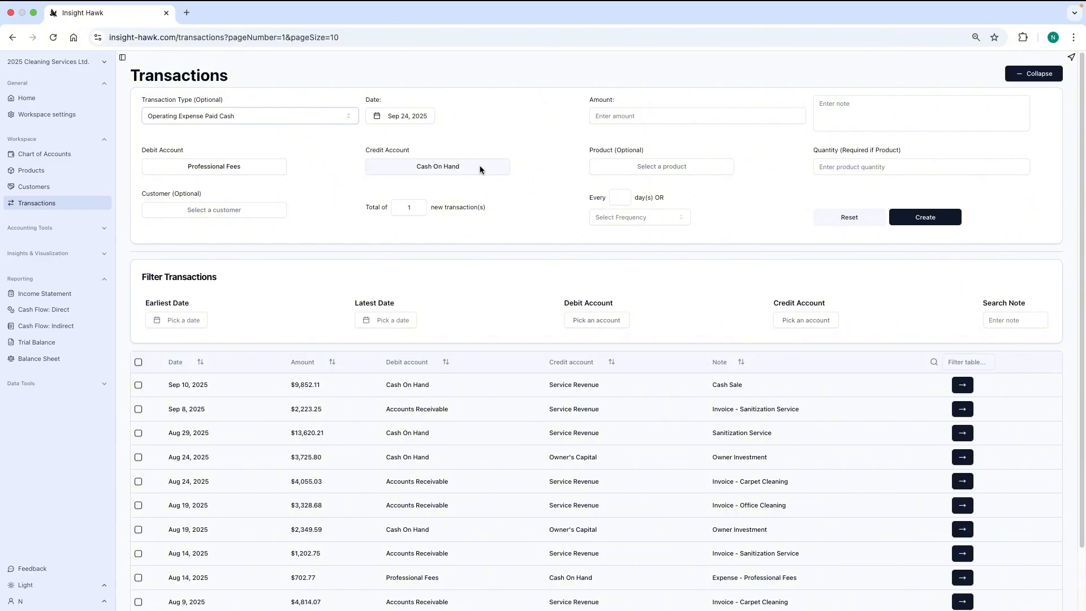
Step: Set the new transaction's type to Cash Sale
{"action": "left_click", "coordinate": [332, 115]}
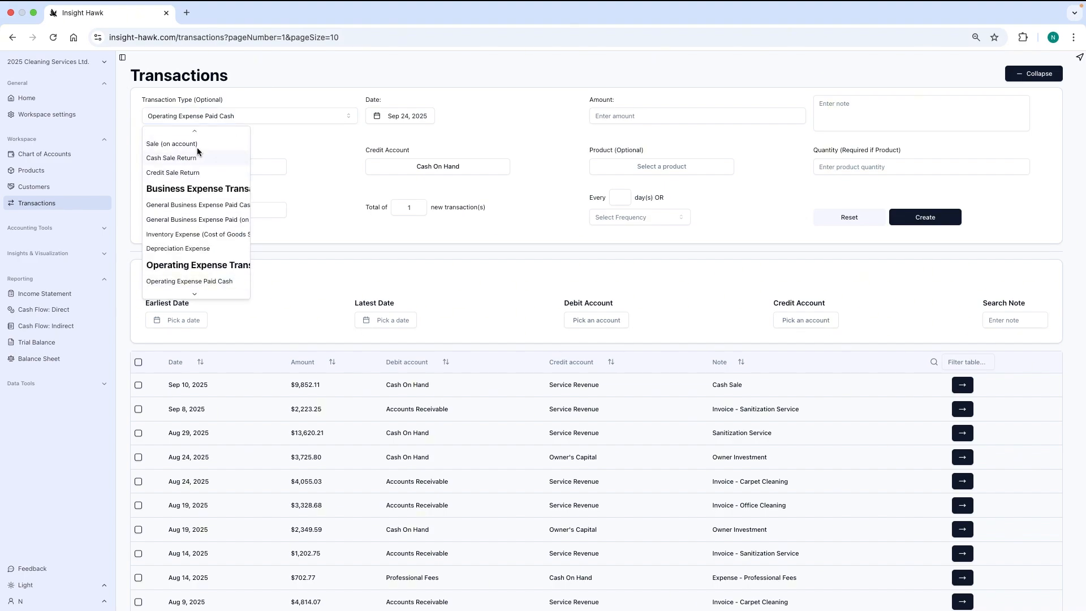
{"action": "scroll", "coordinate": [190, 148], "scroll_direction": "up", "scroll_amount": 2}
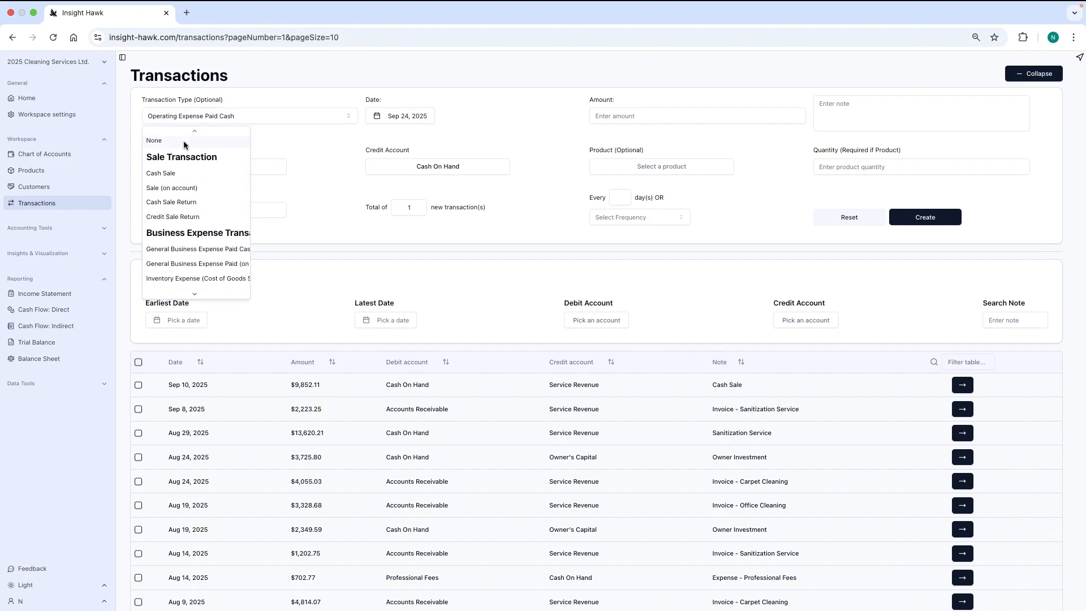
{"action": "left_click", "coordinate": [169, 174]}
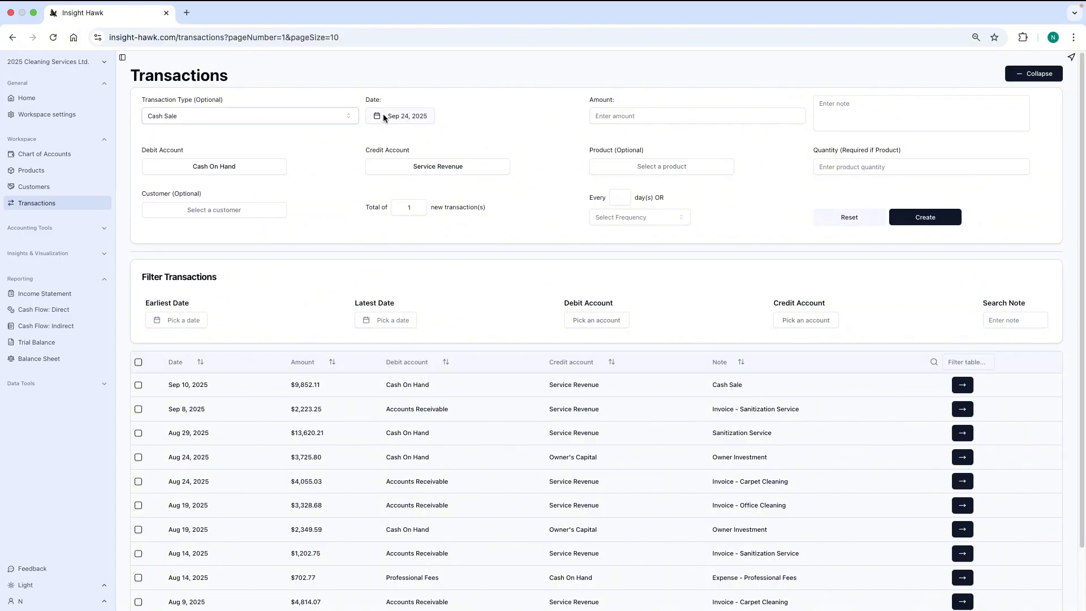
Step: Create the cash sale with amount 500, note "Customer A Sale", product Window Washing and quantity 2
{"action": "left_click", "coordinate": [643, 118]}
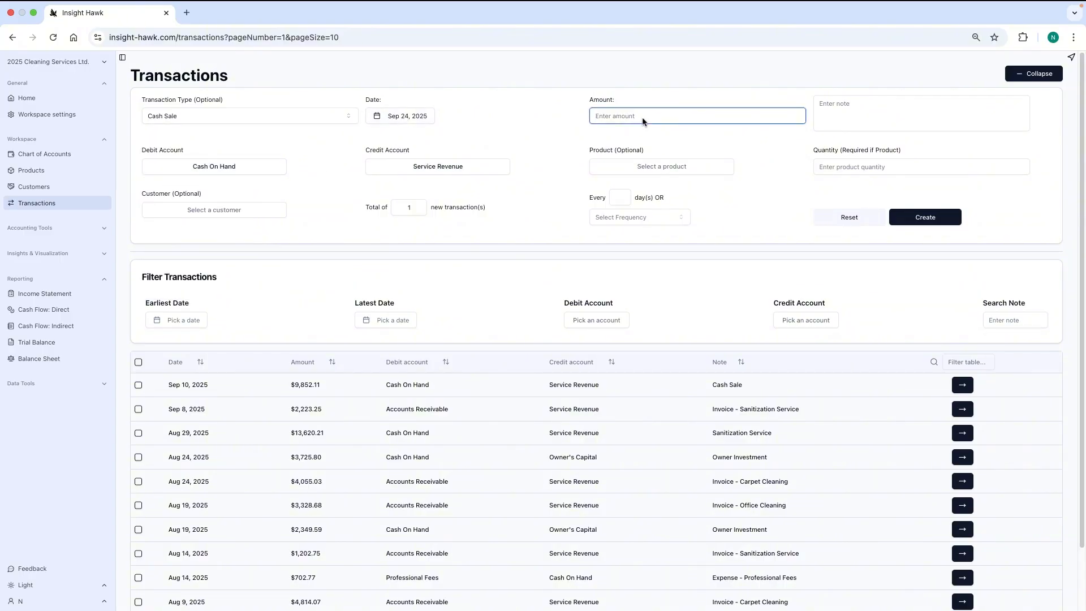
{"action": "type", "text": "500"}
{"action": "left_click", "coordinate": [920, 107]}
{"action": "type", "text": "Custo"}
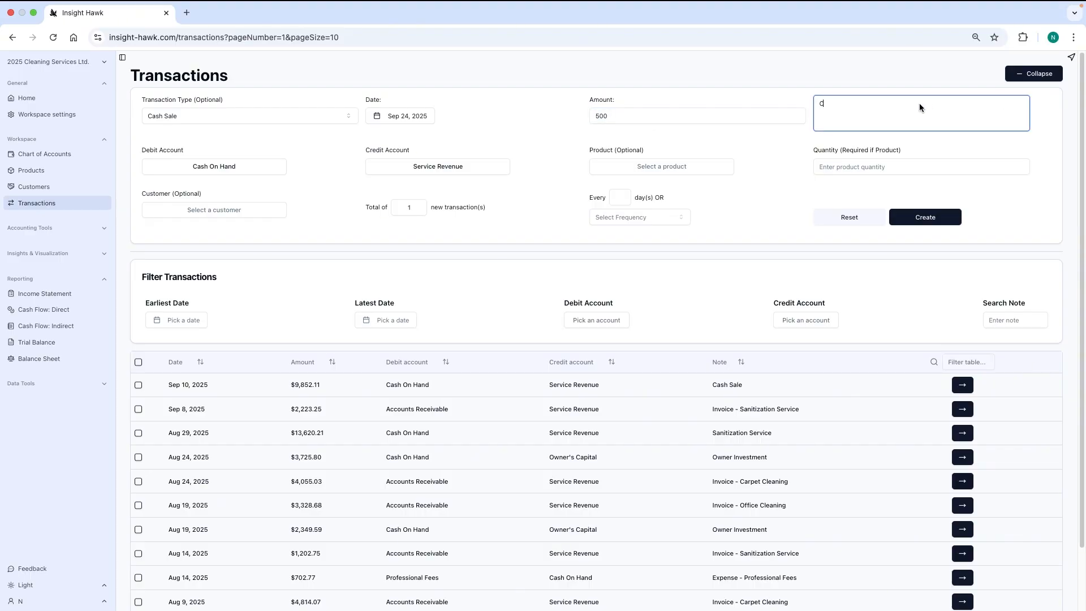
{"action": "type", "text": "mer A Sale"}
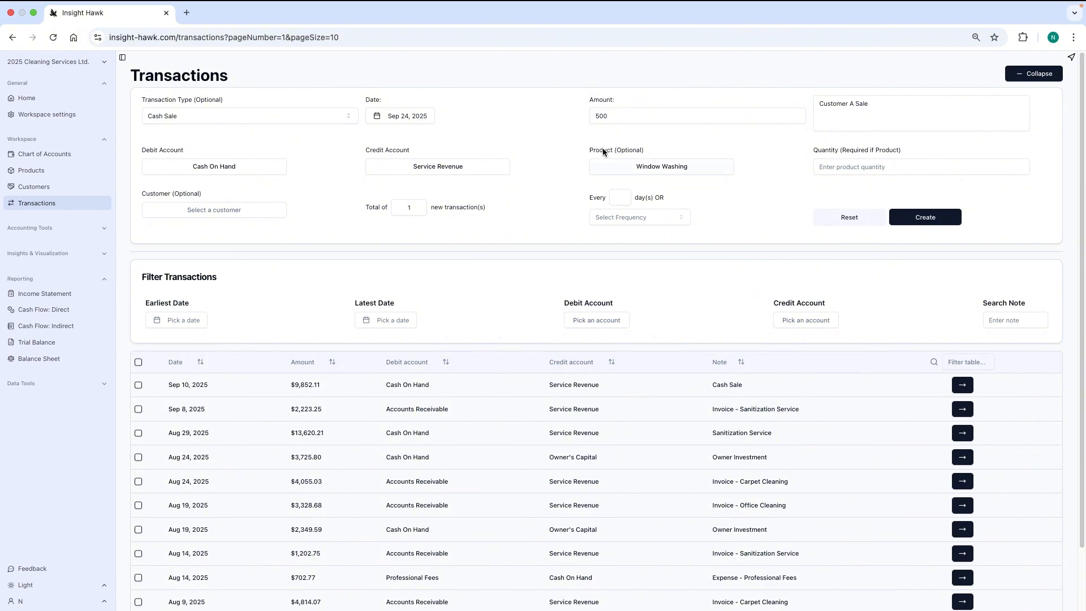
{"action": "left_click", "coordinate": [847, 166]}
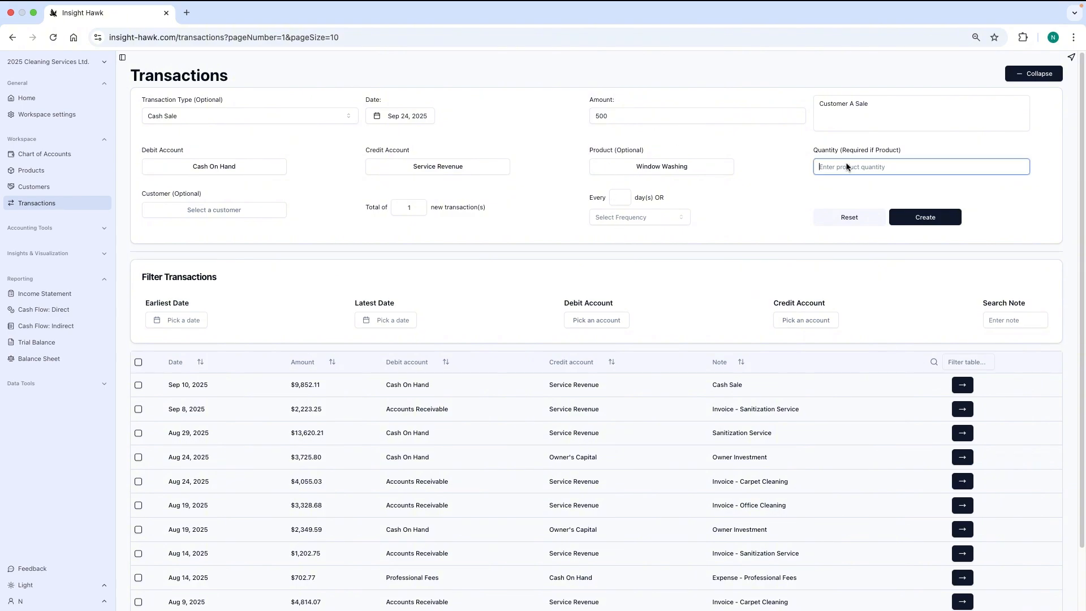
{"action": "left_click", "coordinate": [920, 216]}
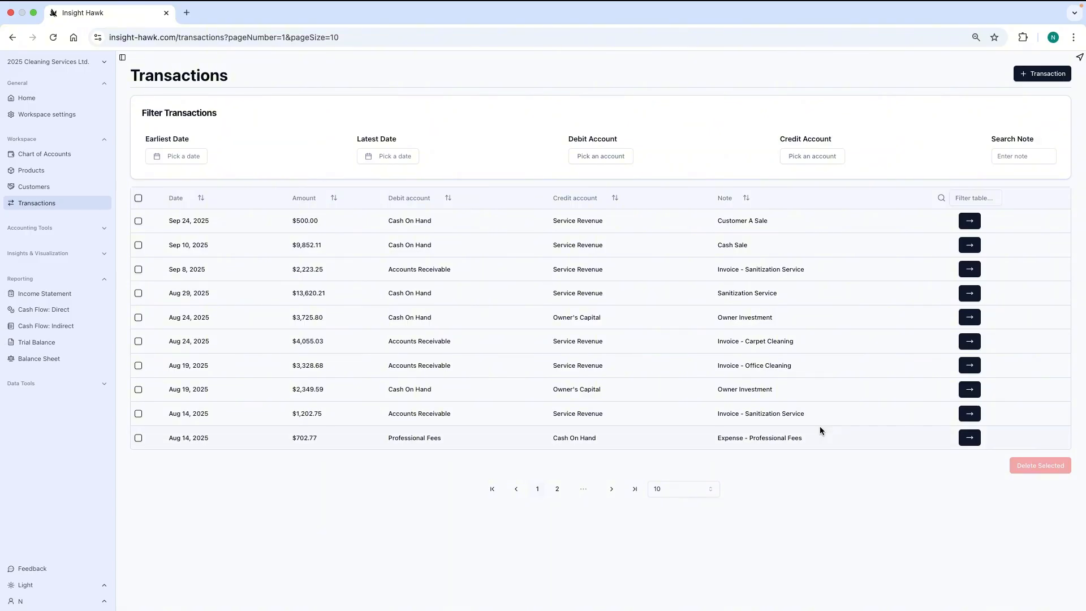
Step: Start another transaction without a type, with amount 300 and the note "Loan Interest"
{"action": "left_click", "coordinate": [1041, 75]}
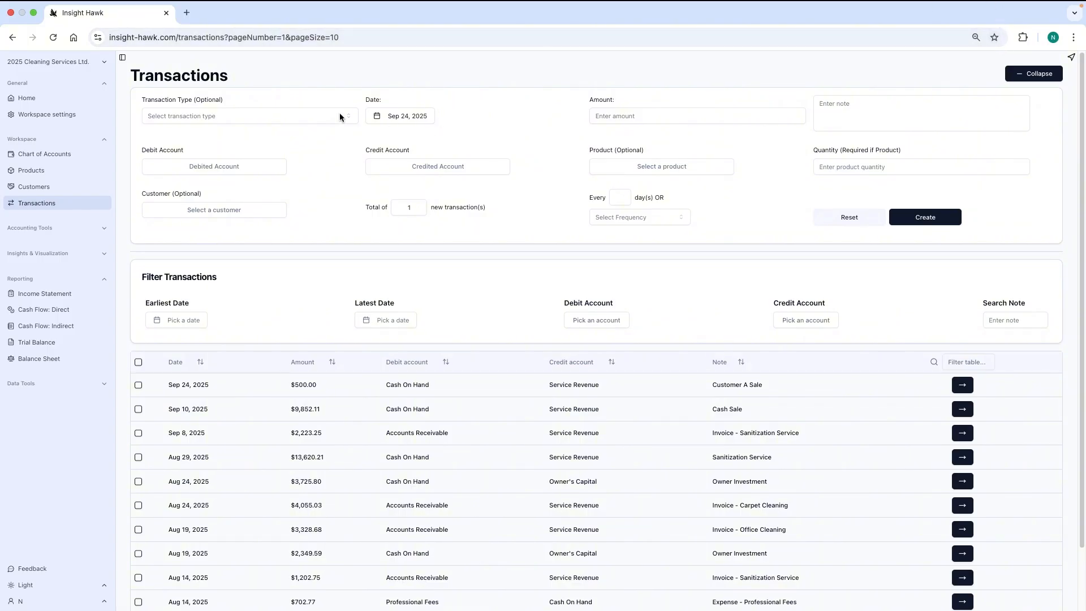
{"action": "left_click", "coordinate": [626, 115]}
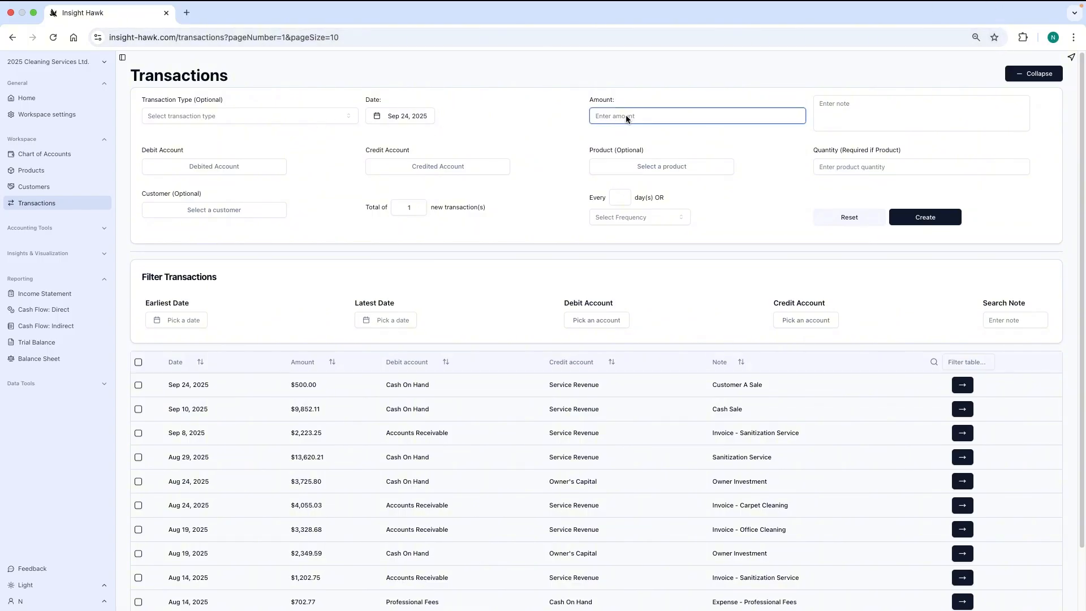
{"action": "type", "text": "300"}
{"action": "left_click", "coordinate": [841, 122]}
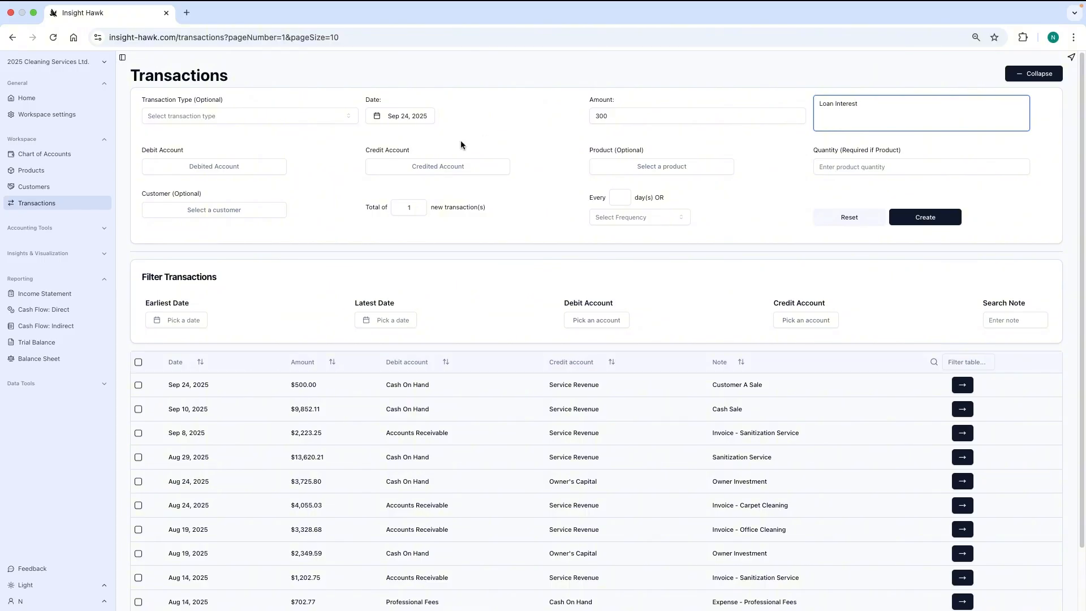
Step: Debit Interest Expense and credit Cash On Hand for the loan interest, and create the transaction
{"action": "left_click", "coordinate": [245, 175]}
{"action": "left_click_drag", "start_coordinate": [338, 217], "coordinate": [317, 325]}
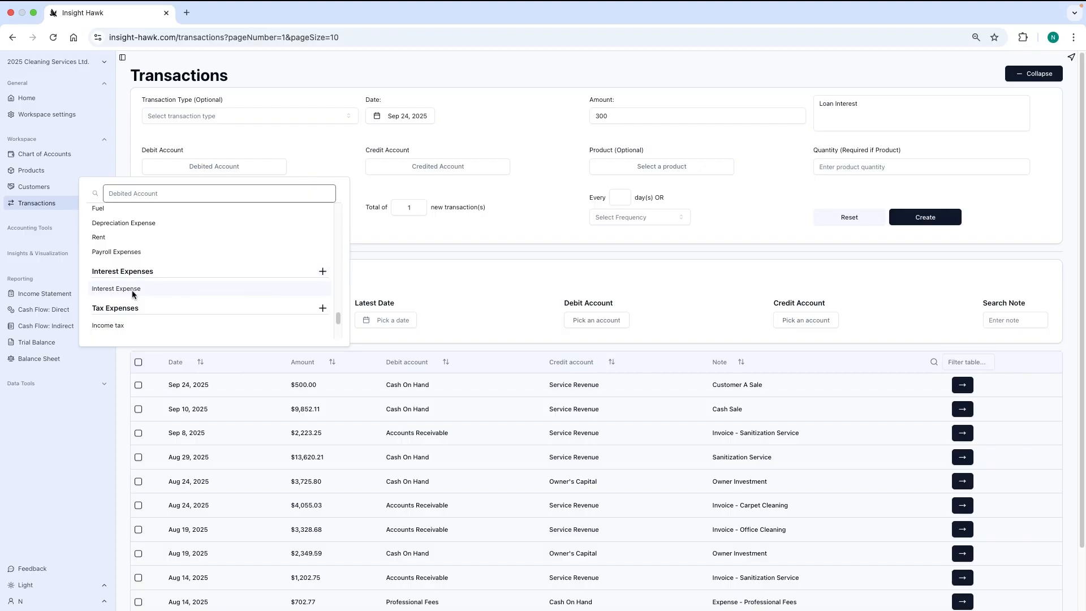
{"action": "left_click", "coordinate": [116, 289]}
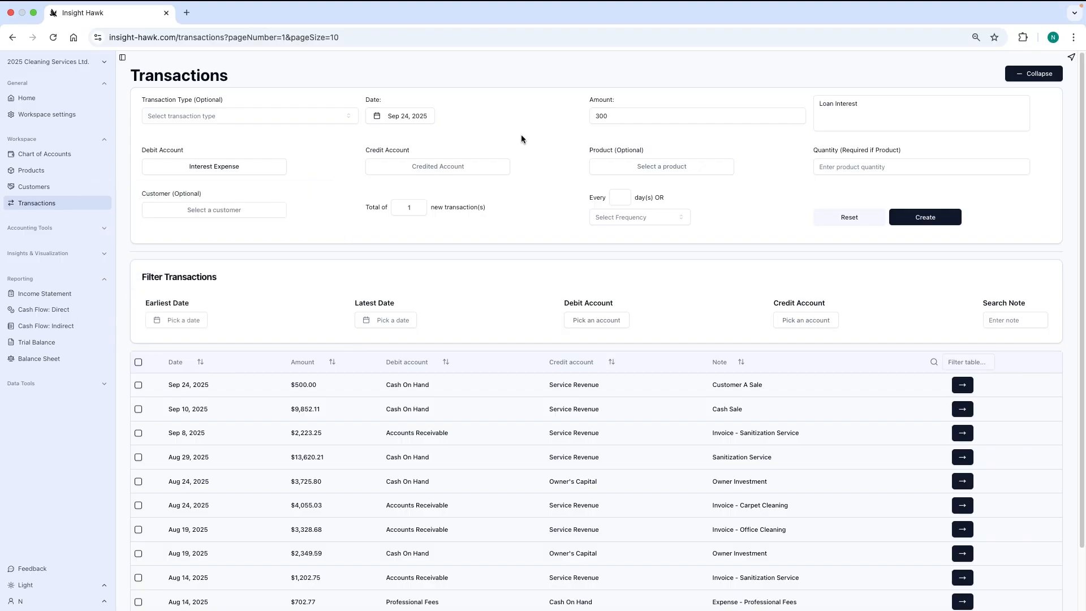
{"action": "left_click", "coordinate": [446, 168]}
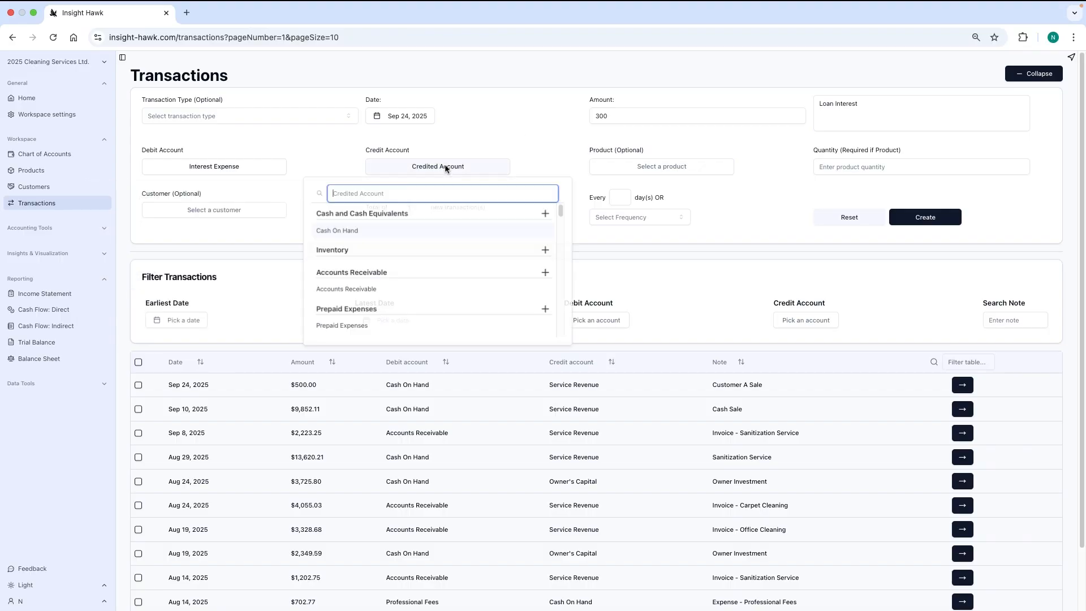
{"action": "left_click", "coordinate": [359, 232]}
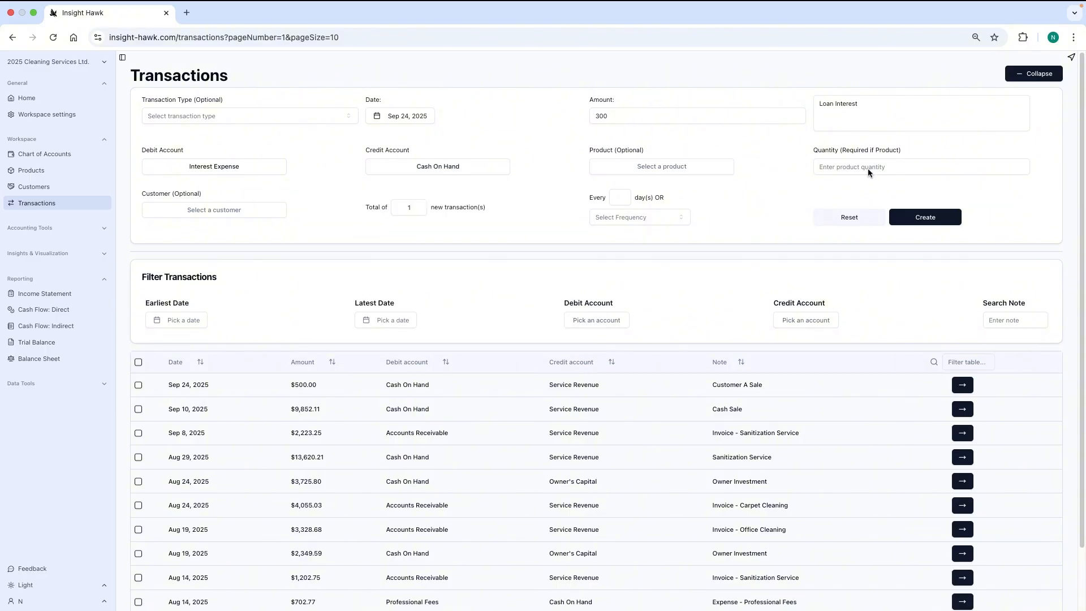
{"action": "left_click", "coordinate": [940, 222]}
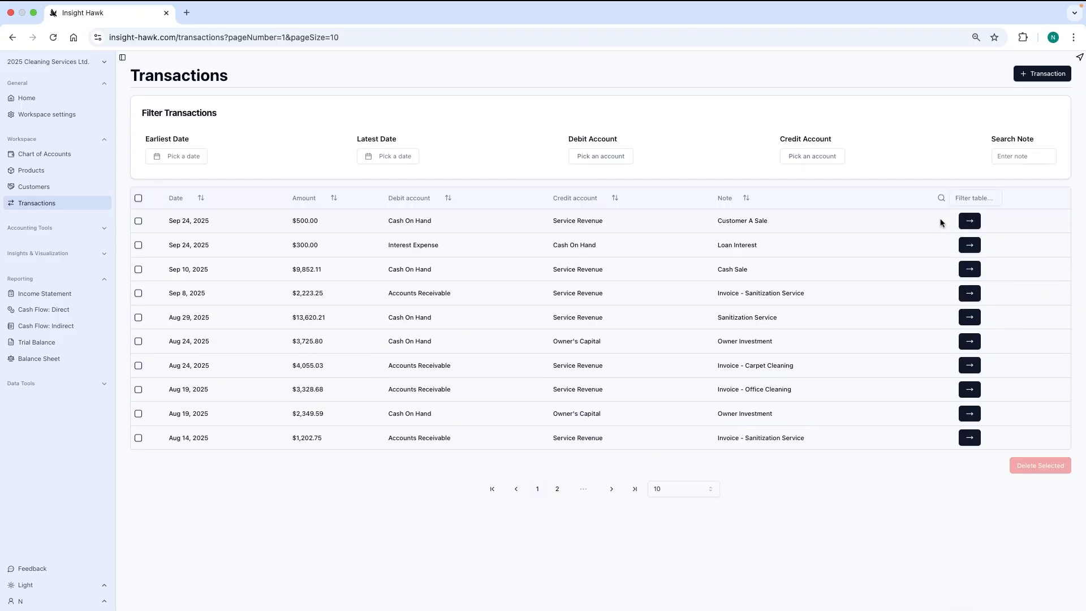
Step: Open the "Customer A Sale" transaction, set its amount to 600 and save it
{"action": "left_click", "coordinate": [971, 221]}
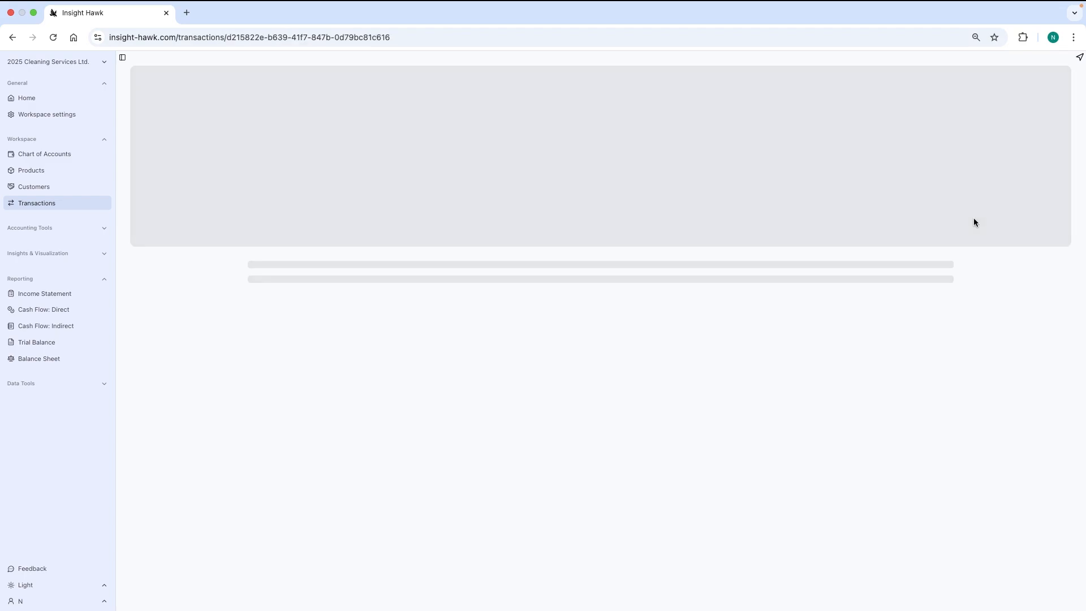
{"action": "left_click", "coordinate": [1049, 87]}
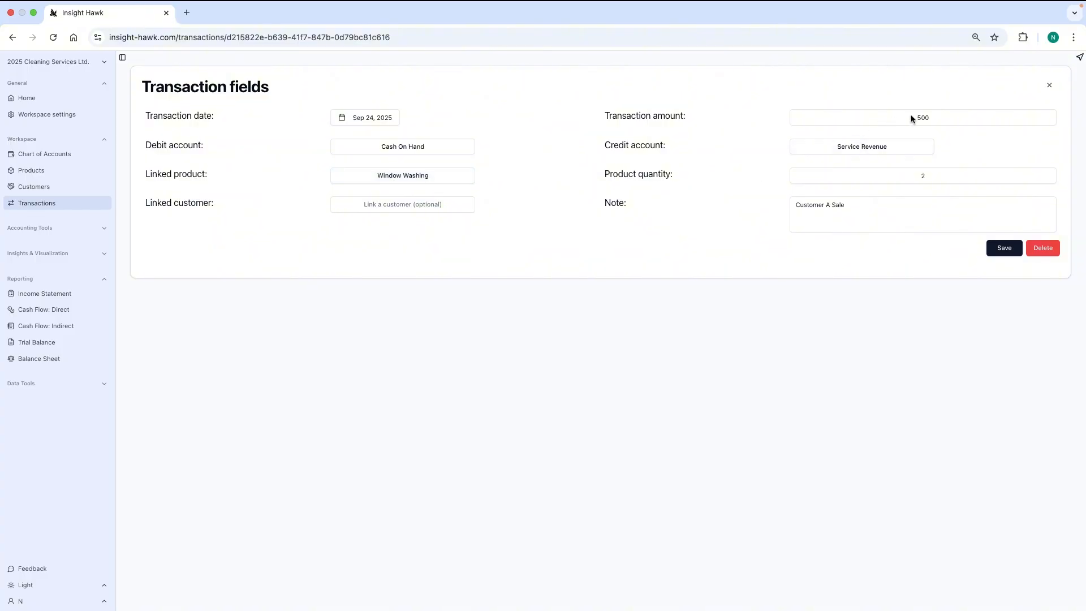
{"action": "left_click", "coordinate": [928, 121]}
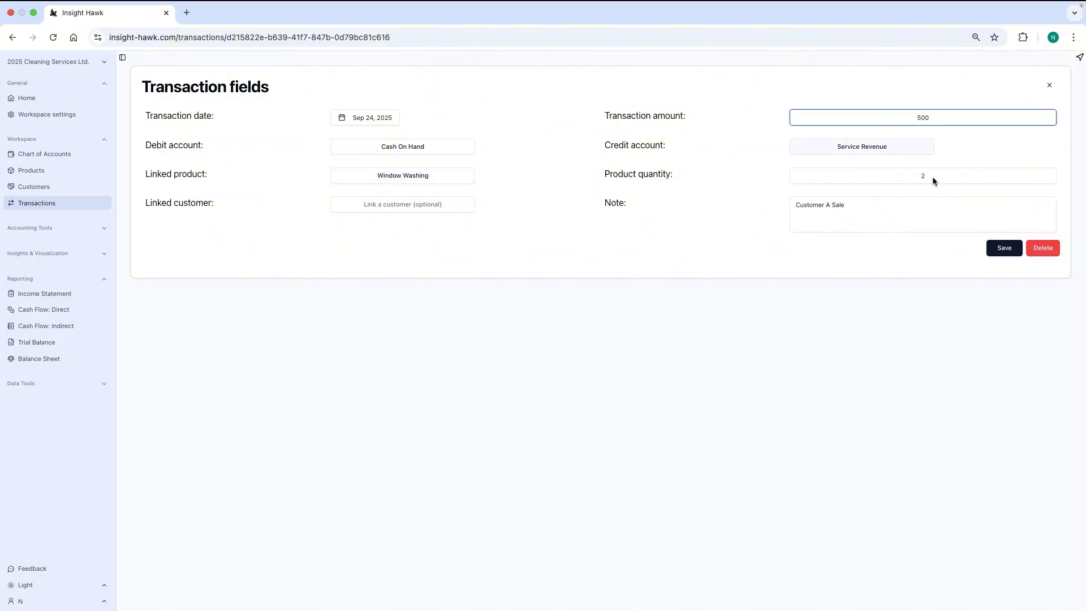
{"action": "type", "text": "6"}
{"action": "key", "text": "BackSpace"}
{"action": "key", "text": "BackSpace"}
{"action": "key", "text": "BackSpace"}
{"action": "key", "text": "BackSpace"}
{"action": "type", "text": "600"}
{"action": "left_click", "coordinate": [1008, 250]}
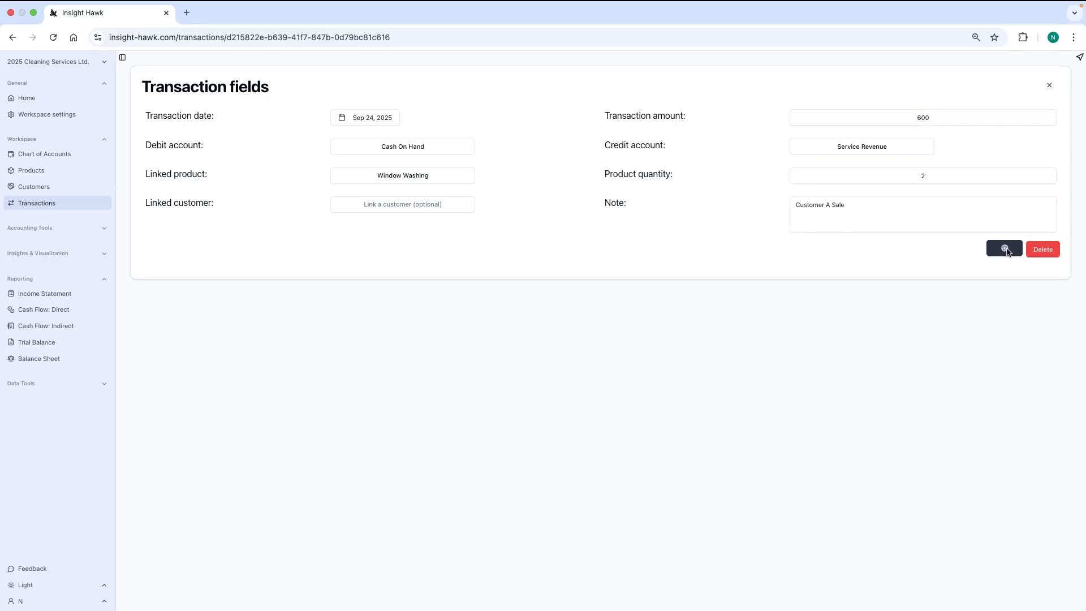